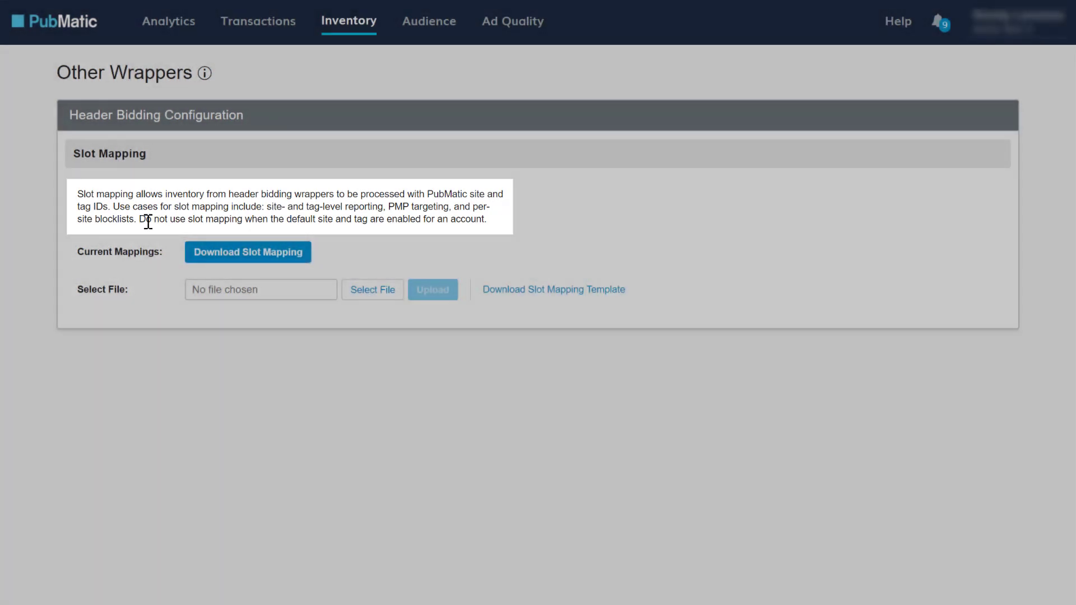
# Step: Highlight the note warning against slot mapping when the default site and tag are enabled for an account
pyautogui.moveTo(139, 219); pyautogui.dragTo(482, 220)
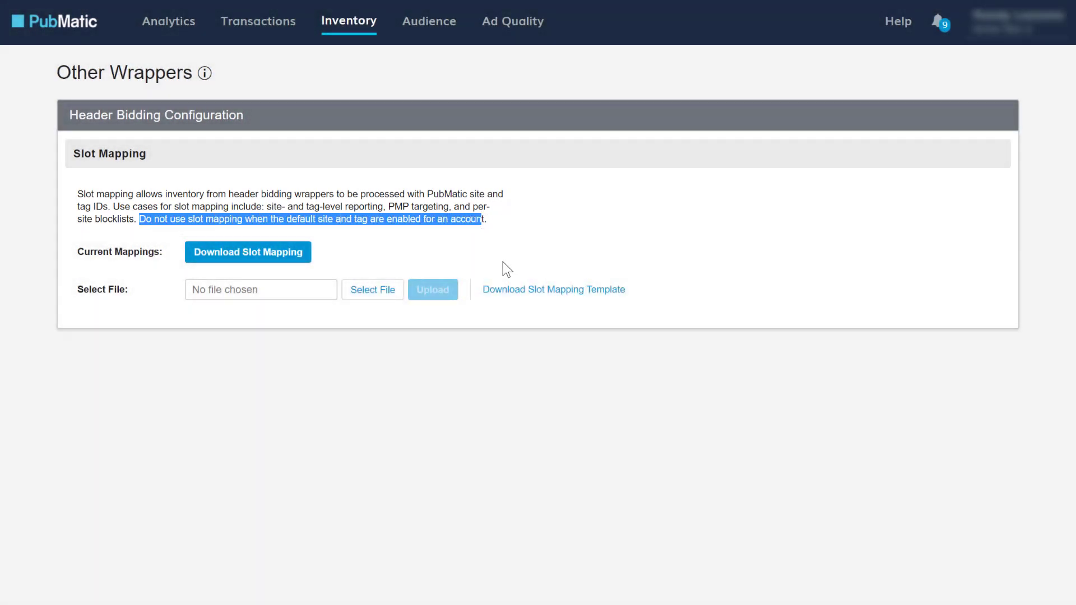
pyautogui.hotkey('shift', 'Right')
pyautogui.click(535, 251)
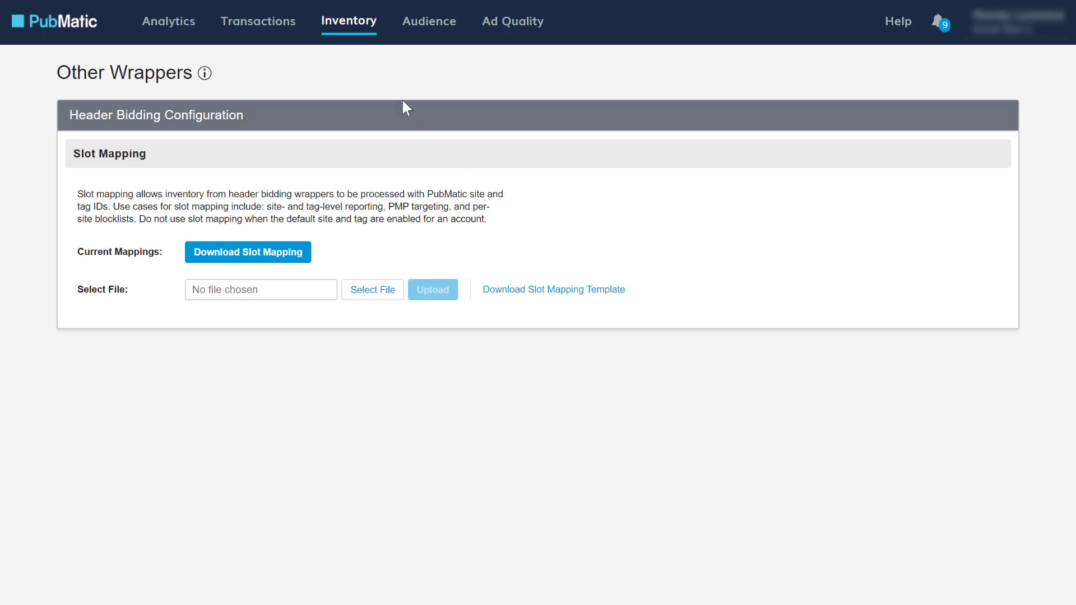
# Step: Download the slot mapping template and, in its Excel sheet, review the header row and select the first PubMatic Site ID cell
pyautogui.click(358, 22)
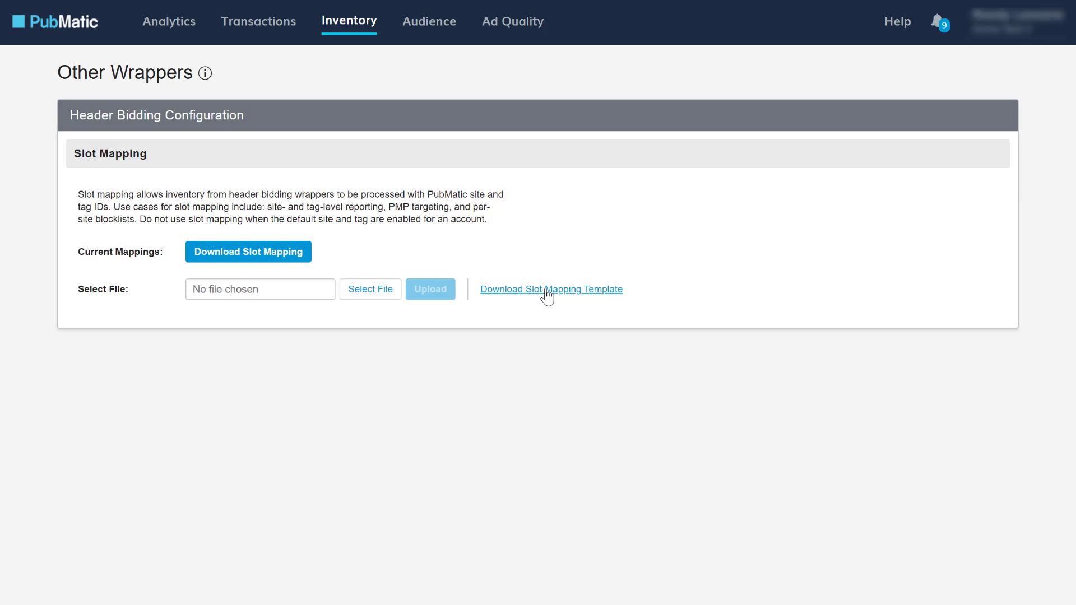
pyautogui.click(548, 290)
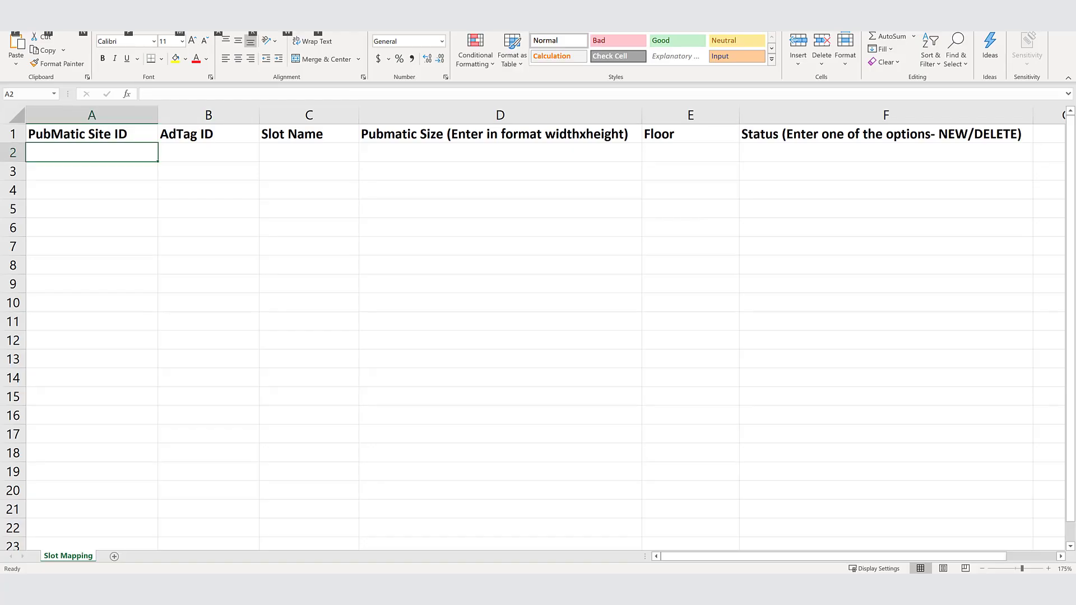
pyautogui.click(16, 136)
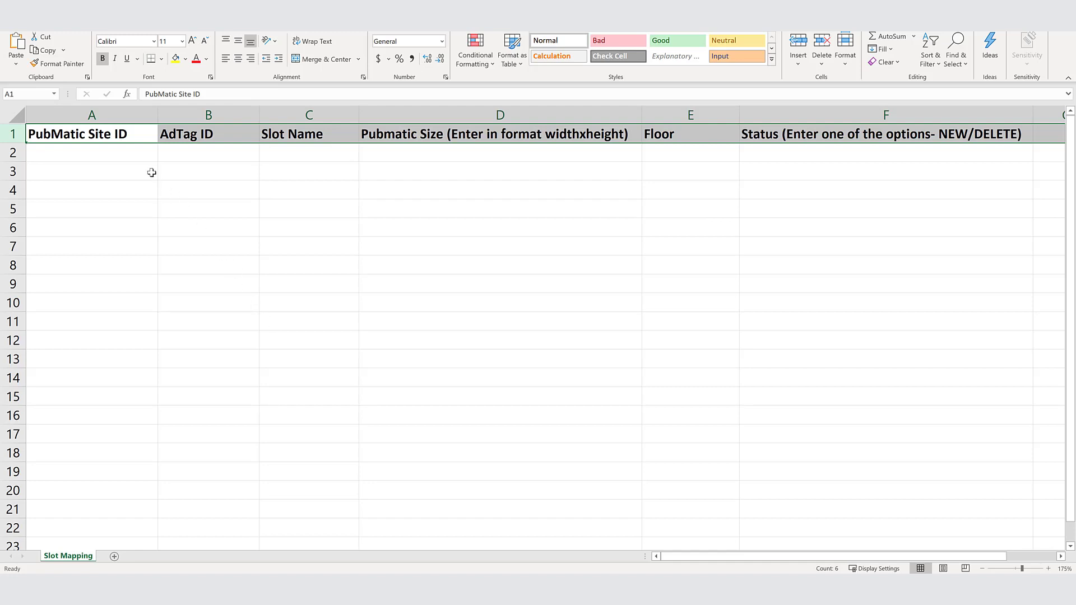
pyautogui.click(129, 154)
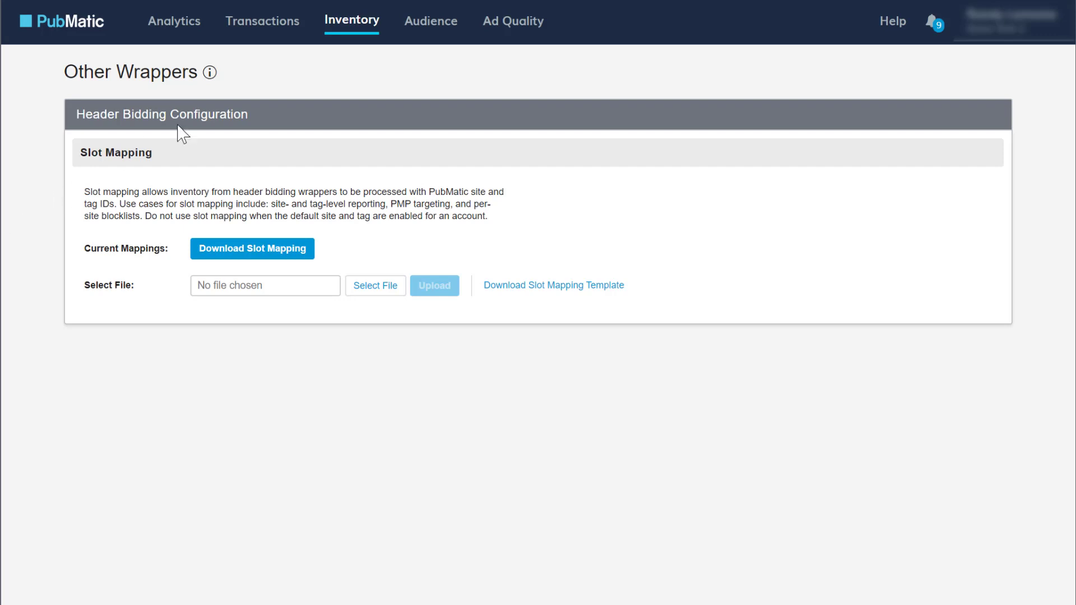
# Step: Copy site ID 716068 of the myshop.com site from PubMatic's Sites & Tags list into cell A2 of the Excel template
pyautogui.click(360, 22)
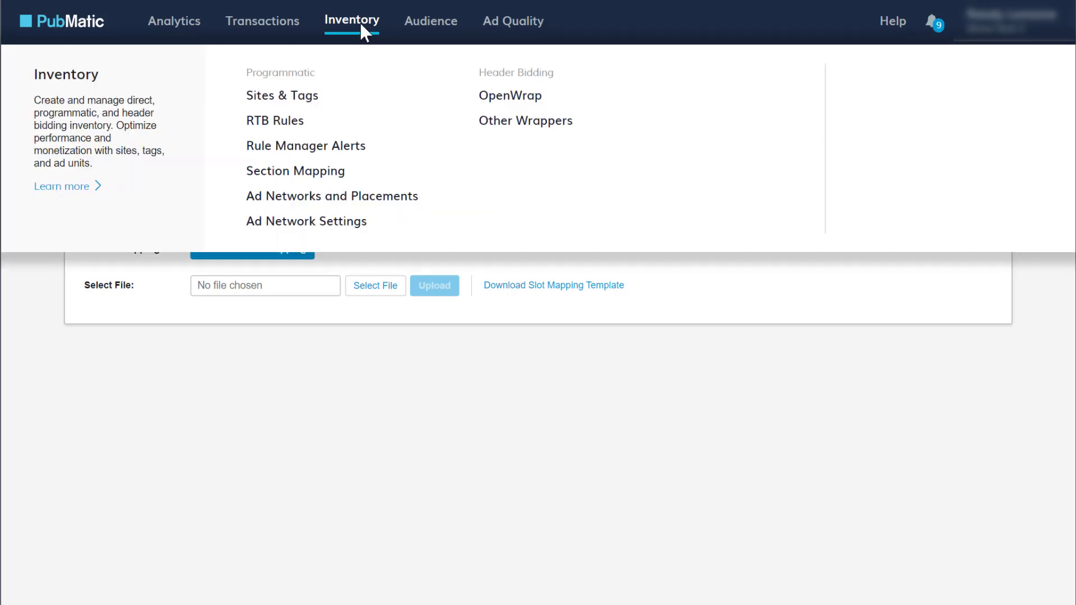
pyautogui.click(308, 110)
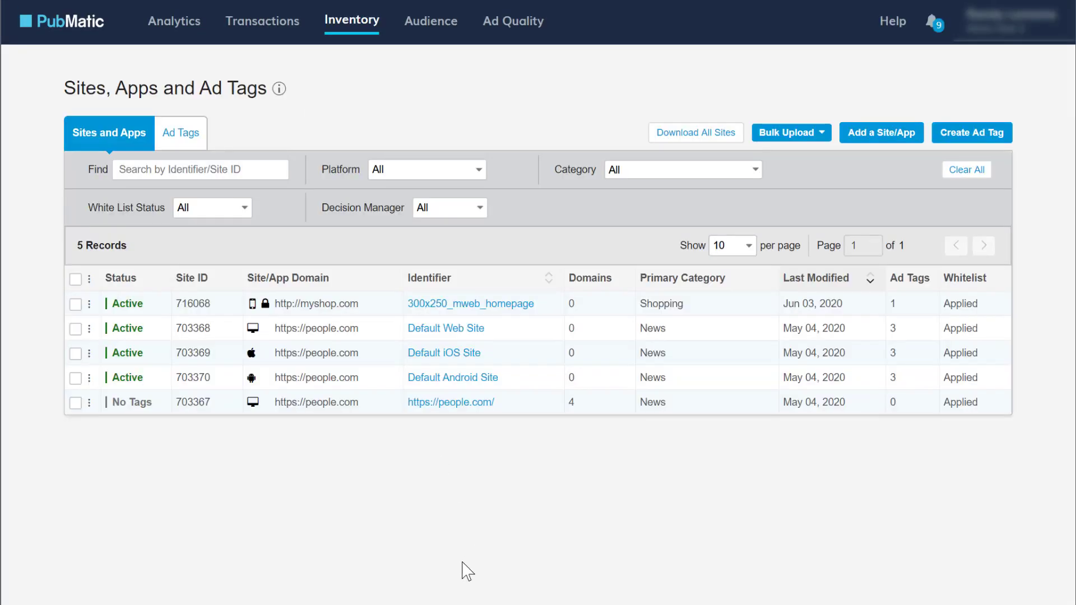
pyautogui.doubleClick(192, 304)
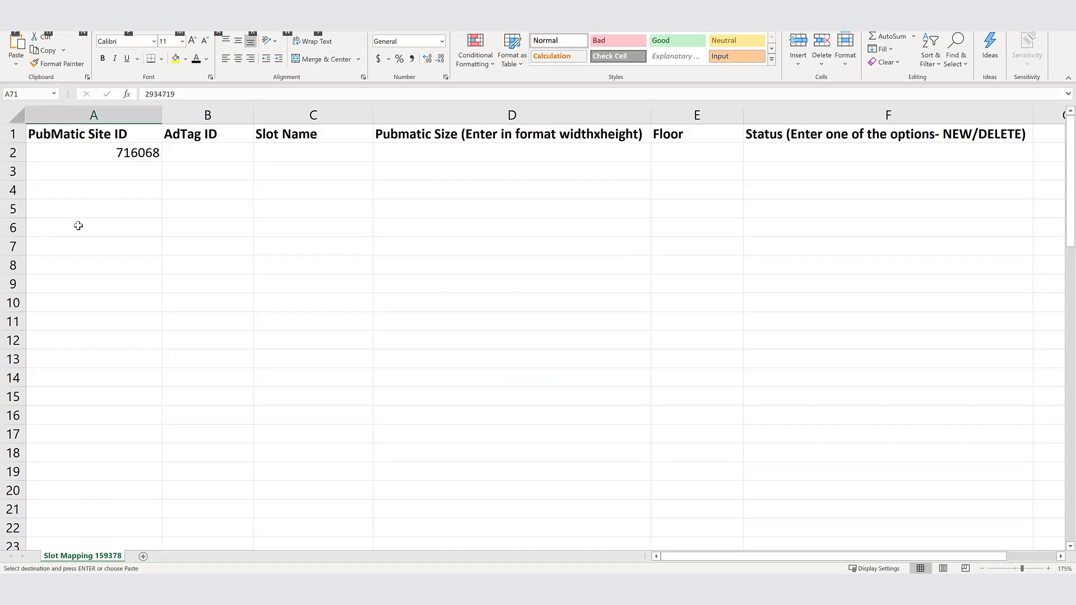
pyautogui.click(129, 158)
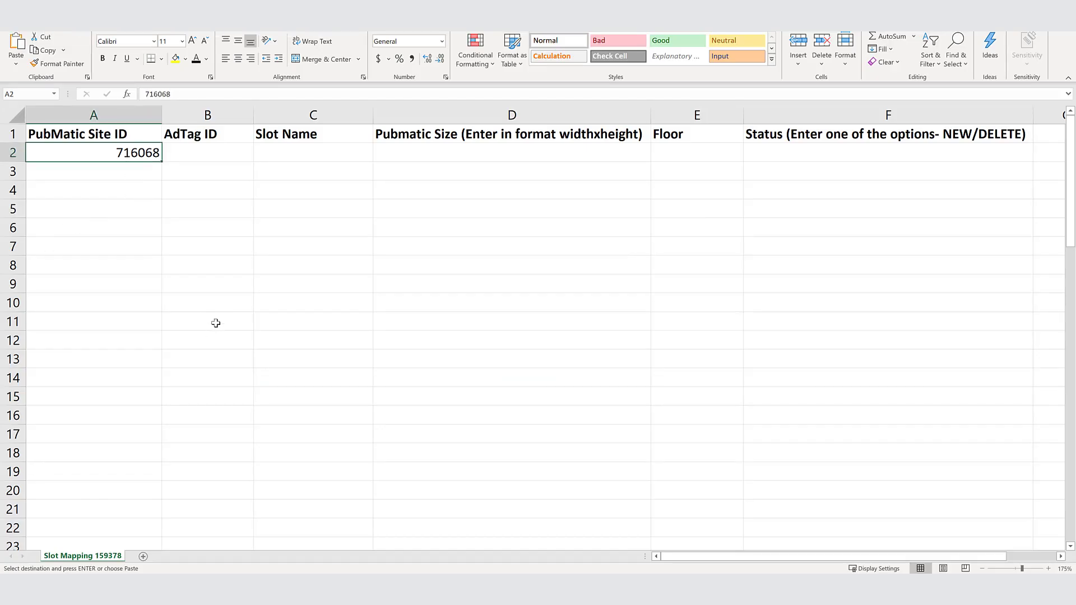
# Step: Copy ad tag ID 2934719 of the 300x250_mweb_homepage tag from PubMatic's ad tags list into cell B2 of the Excel template
pyautogui.click(217, 154)
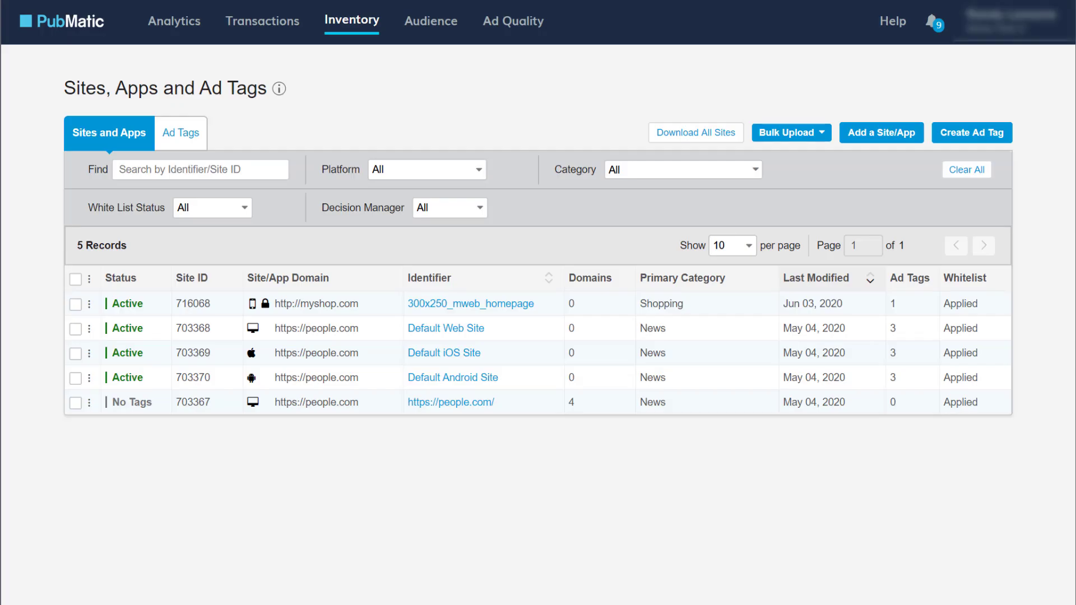
pyautogui.click(181, 133)
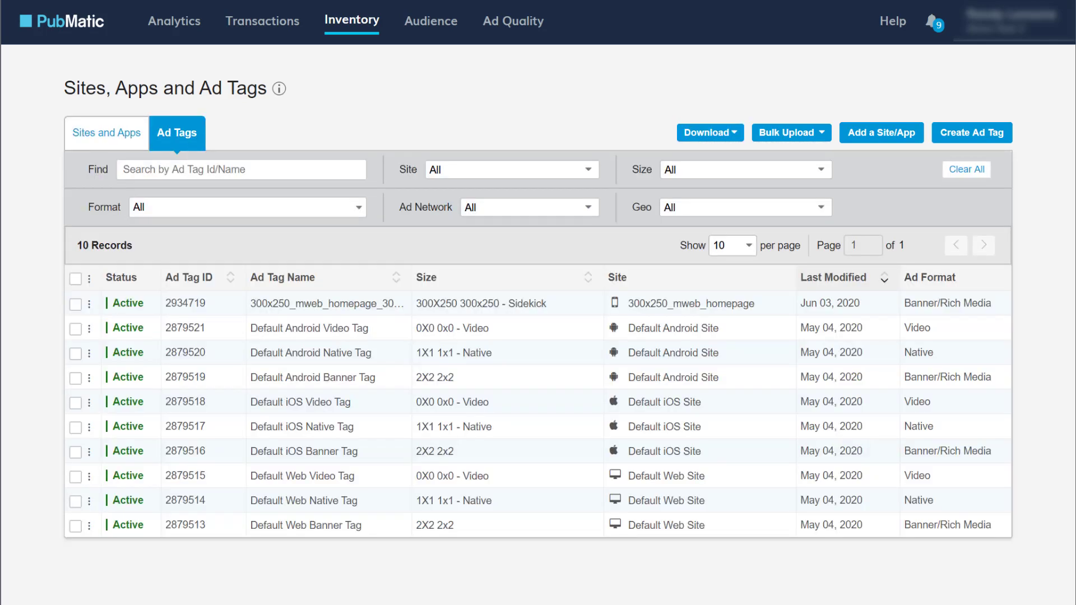
pyautogui.doubleClick(184, 305)
pyautogui.hotkey('ctrl', 'c')
pyautogui.hotkey('alt', 'Tab')
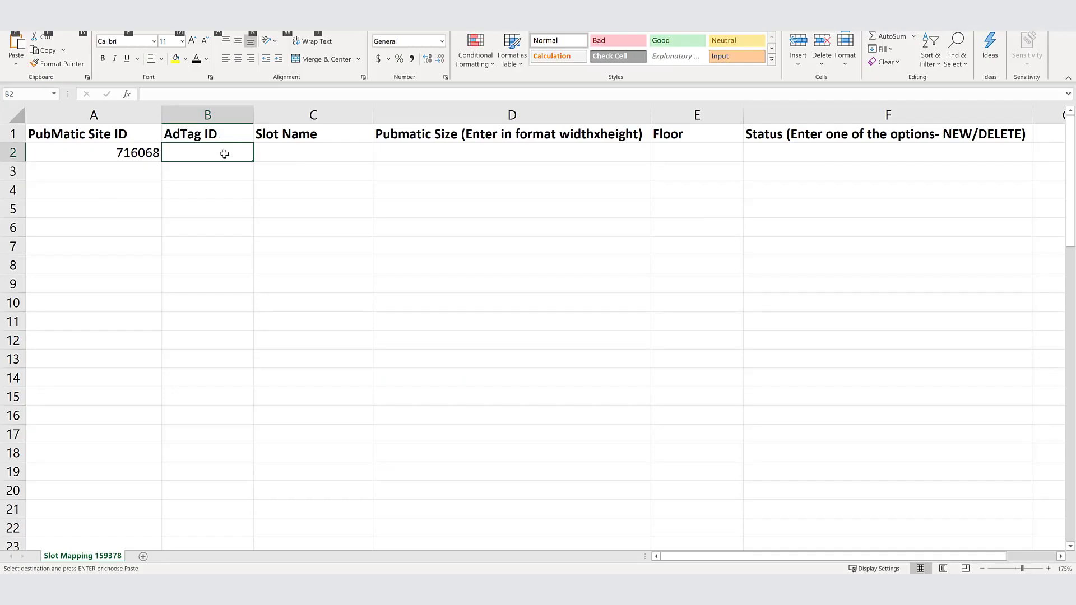
pyautogui.hotkey('ctrl', 'v')
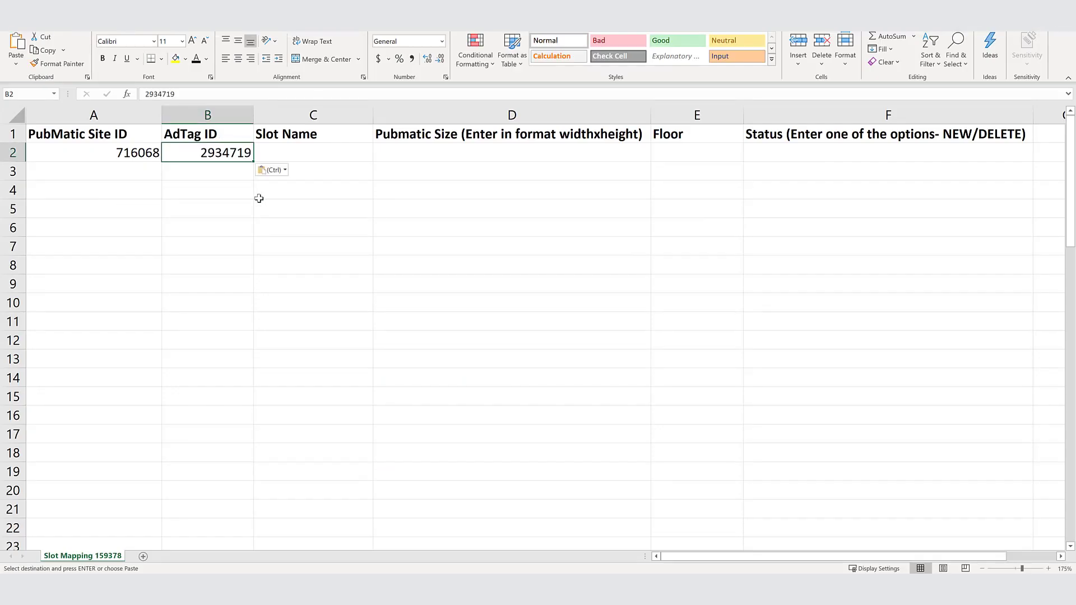
pyautogui.click(256, 270)
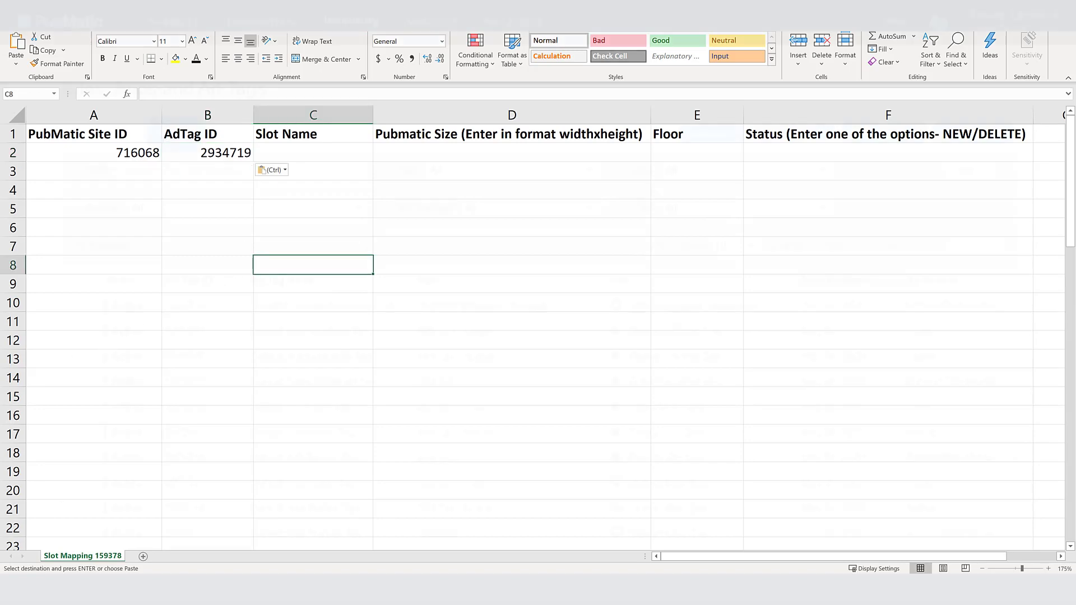
# Step: Switch back to PubMatic and download the list of all ad tags
pyautogui.hotkey('alt', 'Tab')
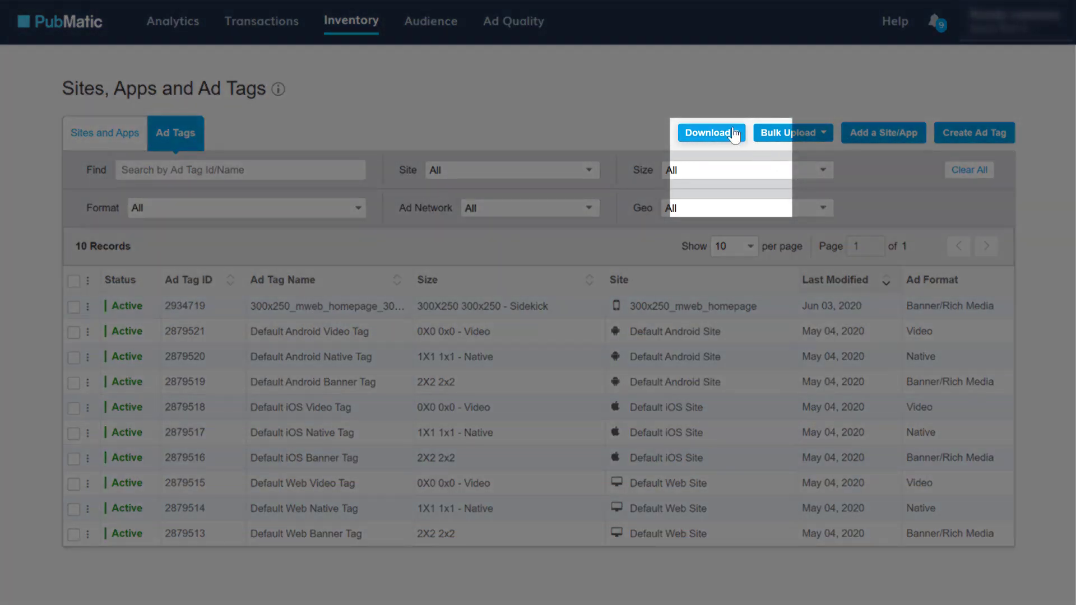
pyautogui.click(734, 134)
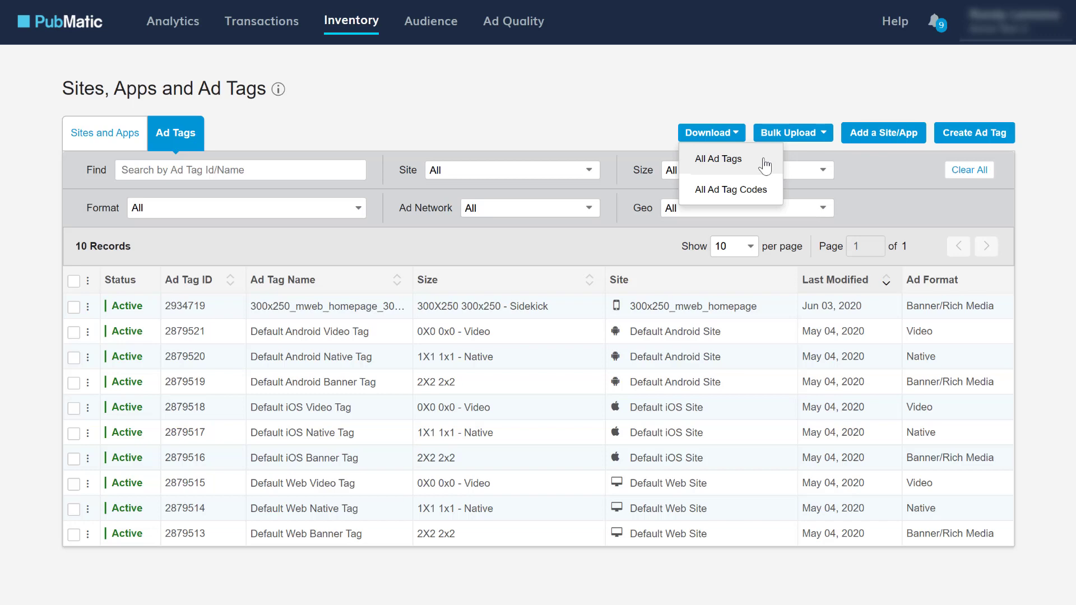
pyautogui.click(765, 165)
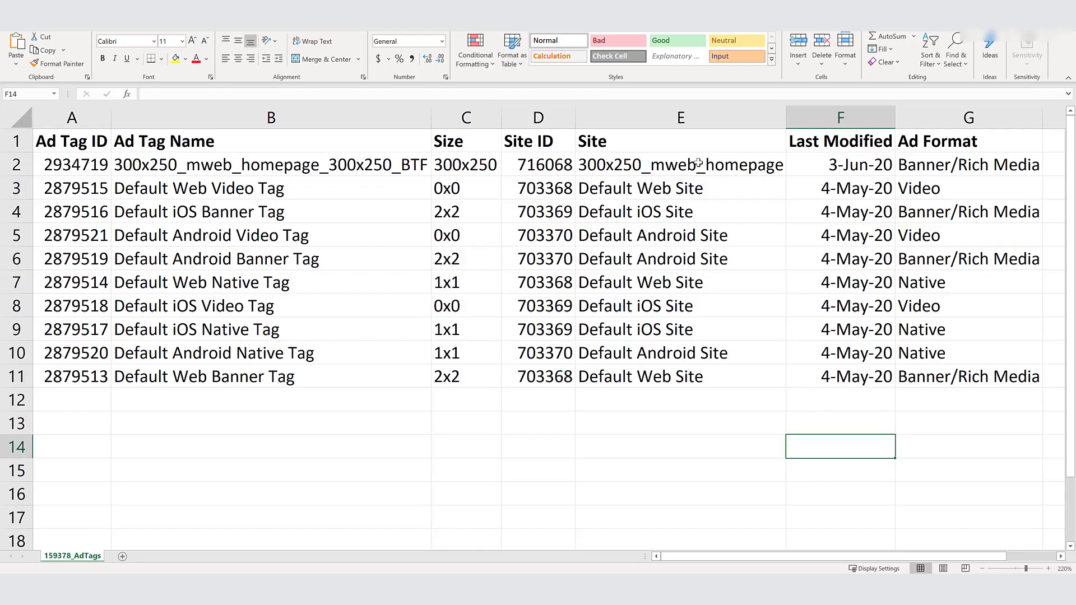
# Step: Examine the Ad Tag ID and Site ID columns and the banner tag rows 2, 4 and 6 in the downloaded Excel list
pyautogui.click(107, 119)
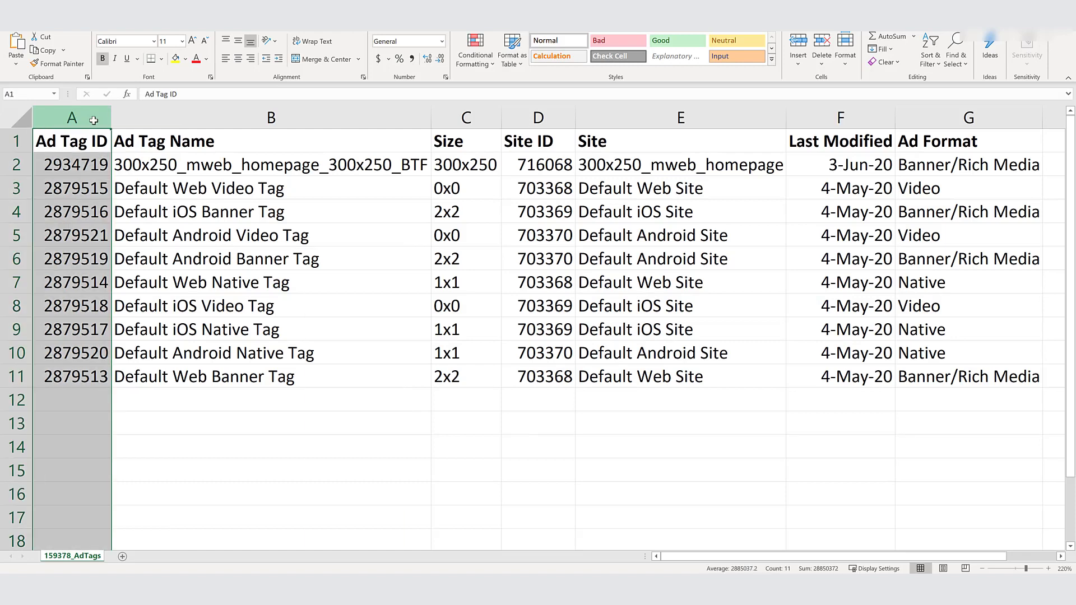
pyautogui.click(538, 117)
pyautogui.click(334, 453)
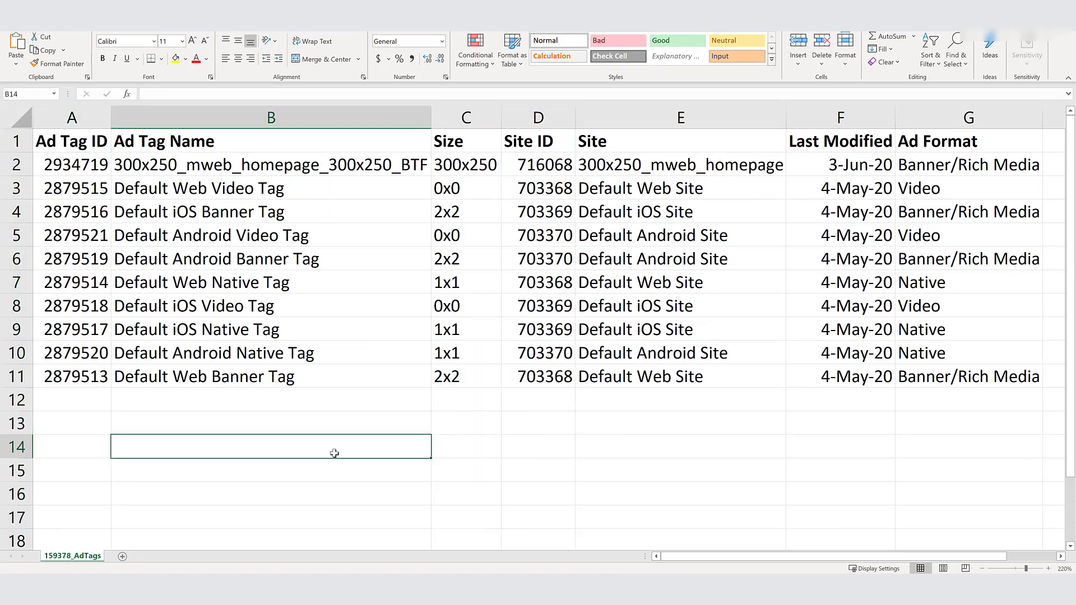
pyautogui.click(20, 167)
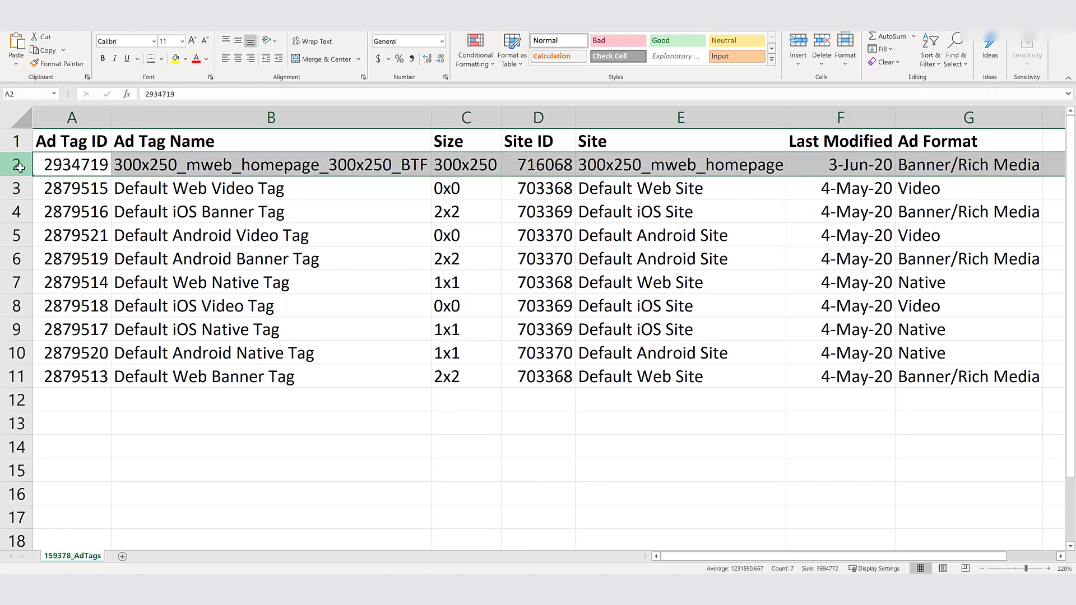
pyautogui.click(19, 211)
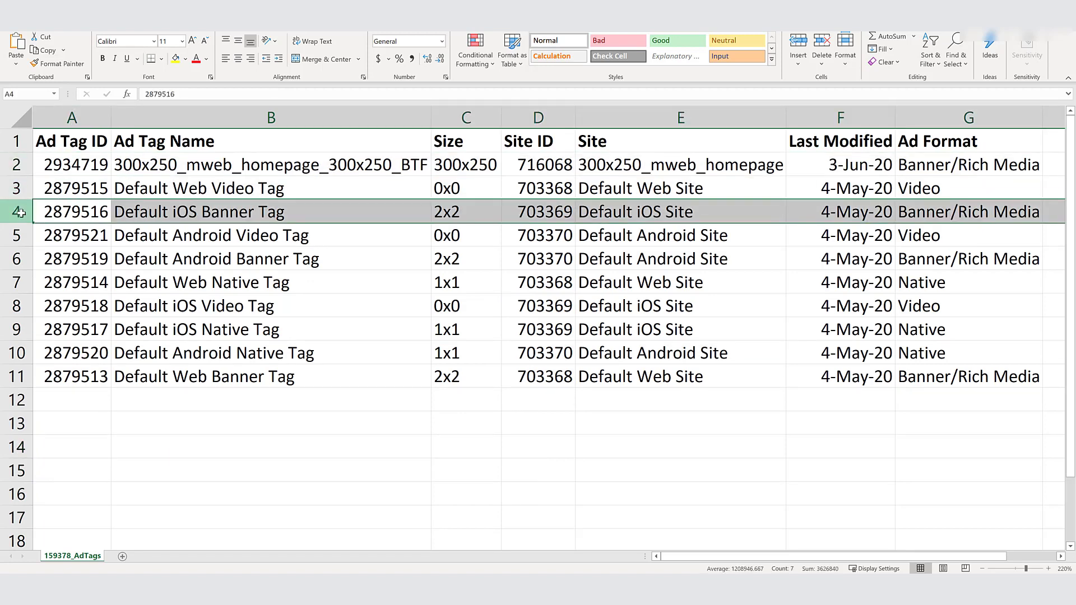
pyautogui.click(17, 259)
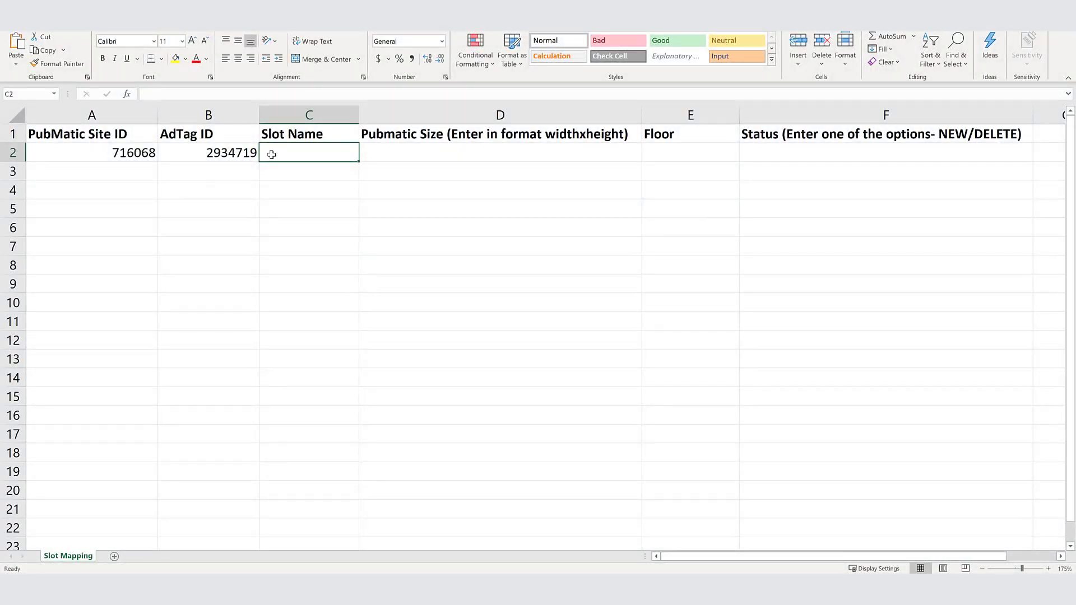
# Step: Enter "New Slot!!!" as the slot name in cell C2 of the slot mapping sheet
pyautogui.write('Ne')
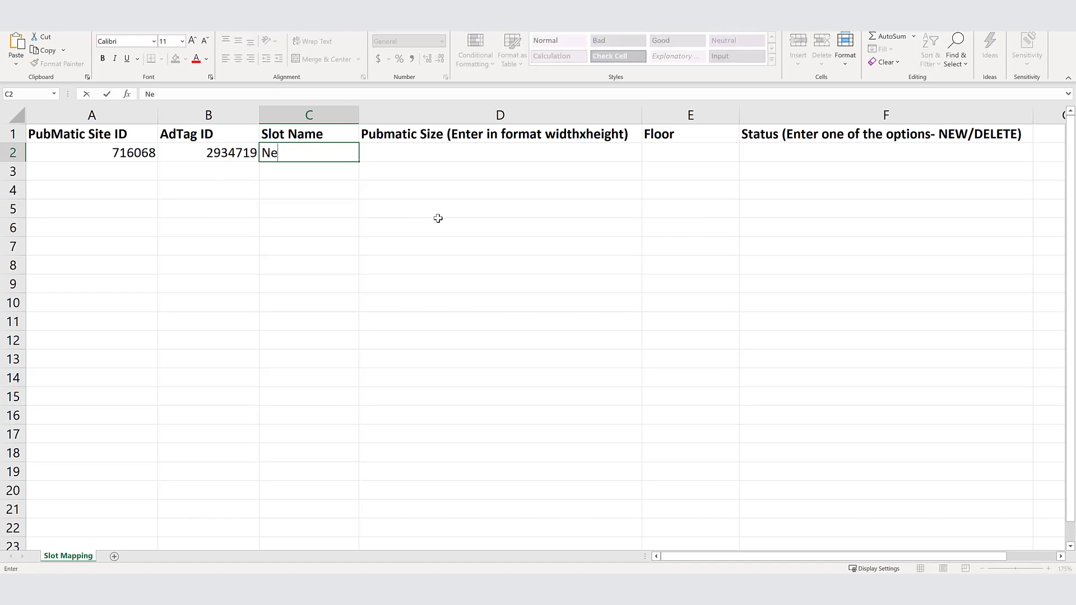
pyautogui.write('w Slot!!!')
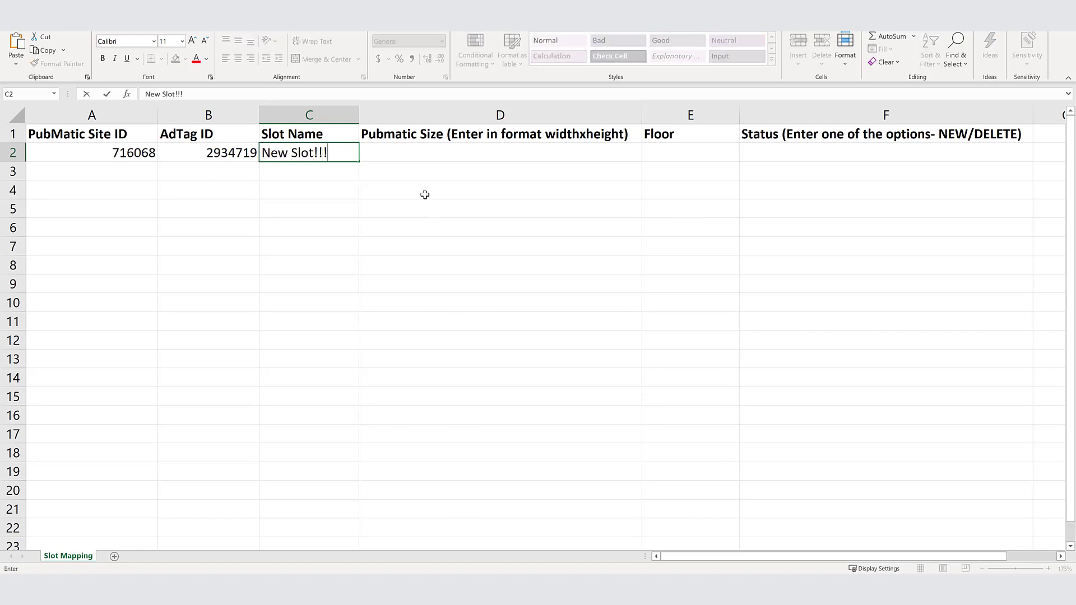
pyautogui.click(388, 156)
# Step: Replace the slot name in cell C2 with new_slot_name
pyautogui.click(336, 156)
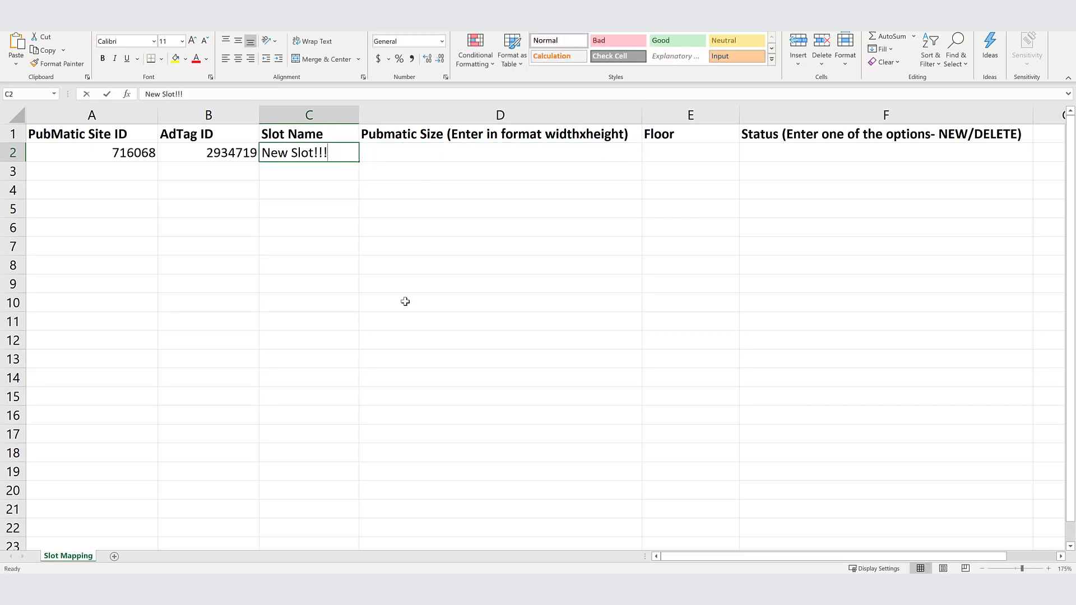
pyautogui.write('new_')
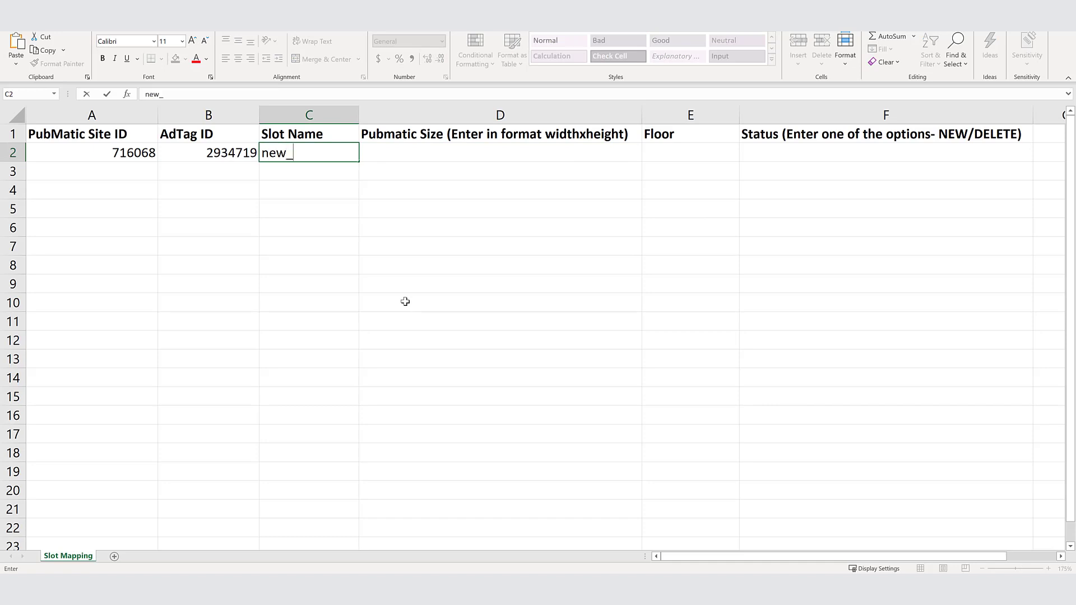
pyautogui.write('slot_name')
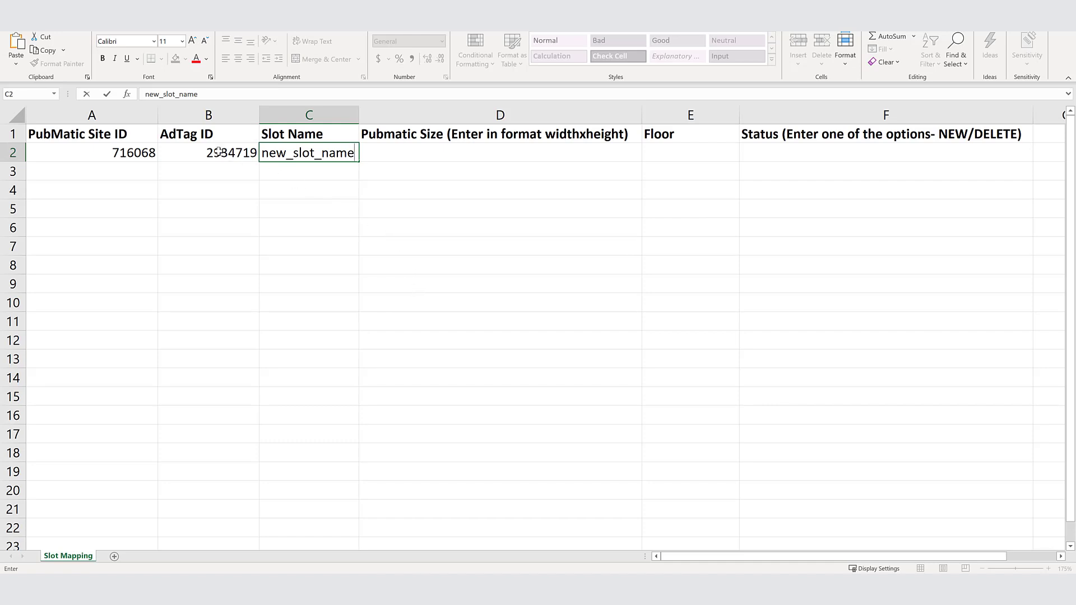
pyautogui.click(417, 148)
# Step: Clear the slot name in cell C2 and copy the AdTag ID 2934719 from cell B2 into it
pyautogui.click(331, 153)
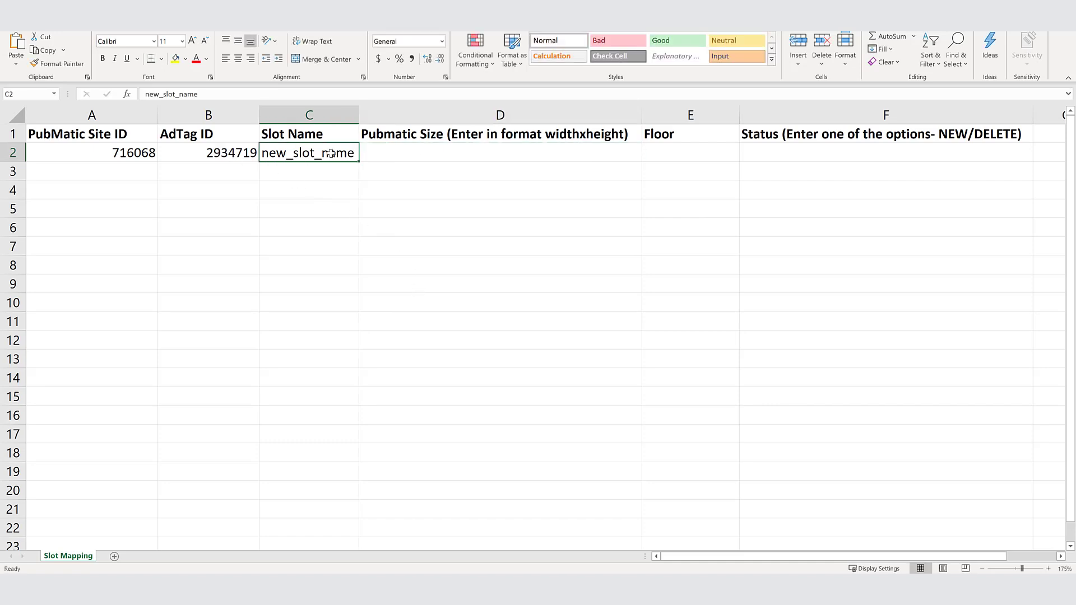
pyautogui.press('Delete')
pyautogui.click(235, 154)
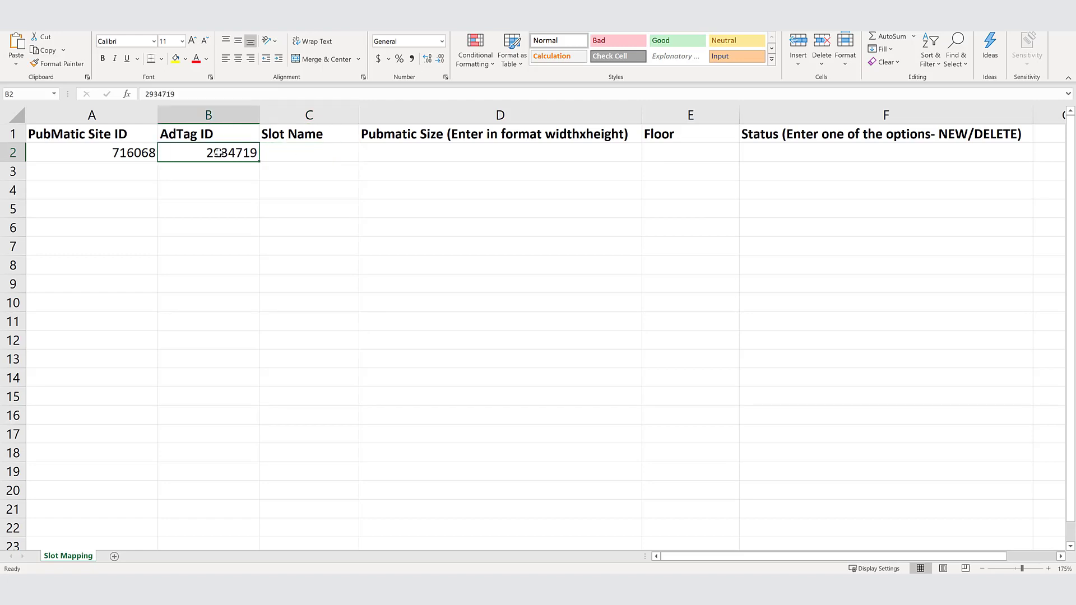
pyautogui.hotkey('ctrl', 'c')
pyautogui.click(308, 155)
pyautogui.hotkey('ctrl', 'v')
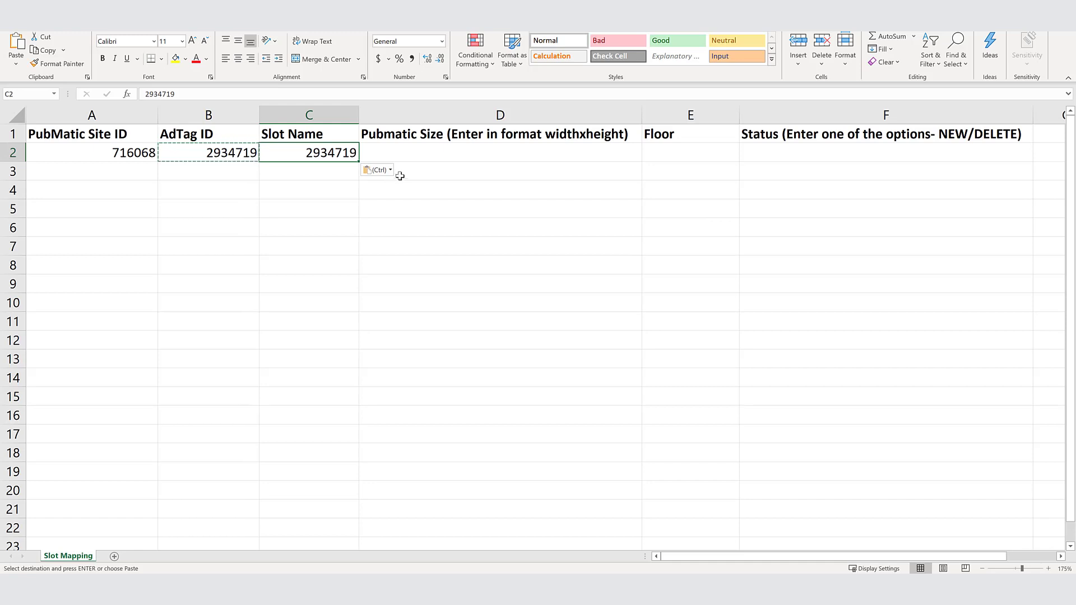
# Step: Enter 300x250 as the PubMatic size for the mapping row in cell D2
pyautogui.click(417, 153)
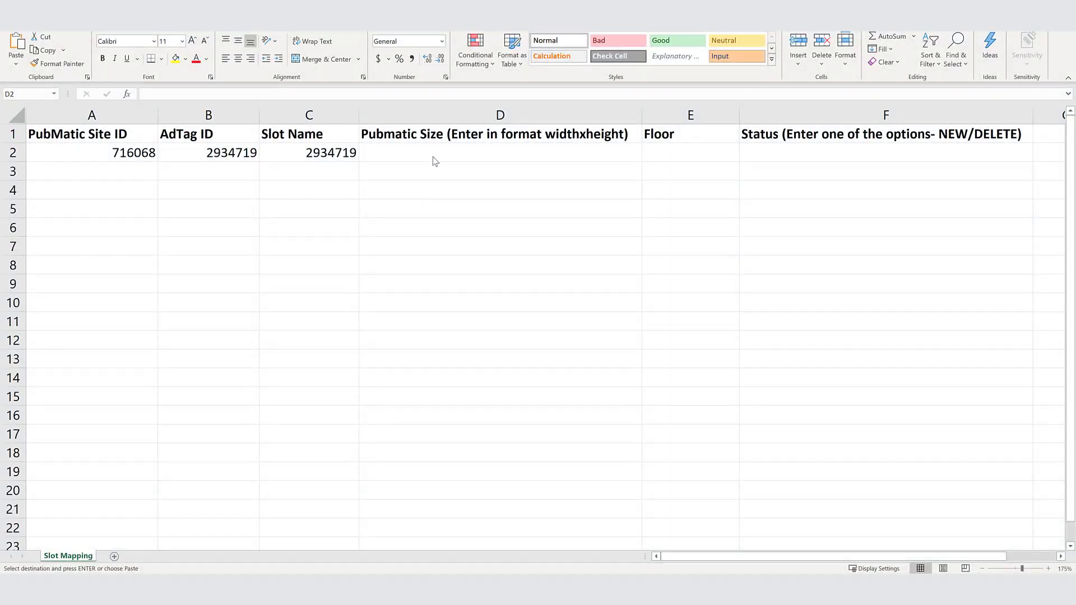
pyautogui.click(455, 154)
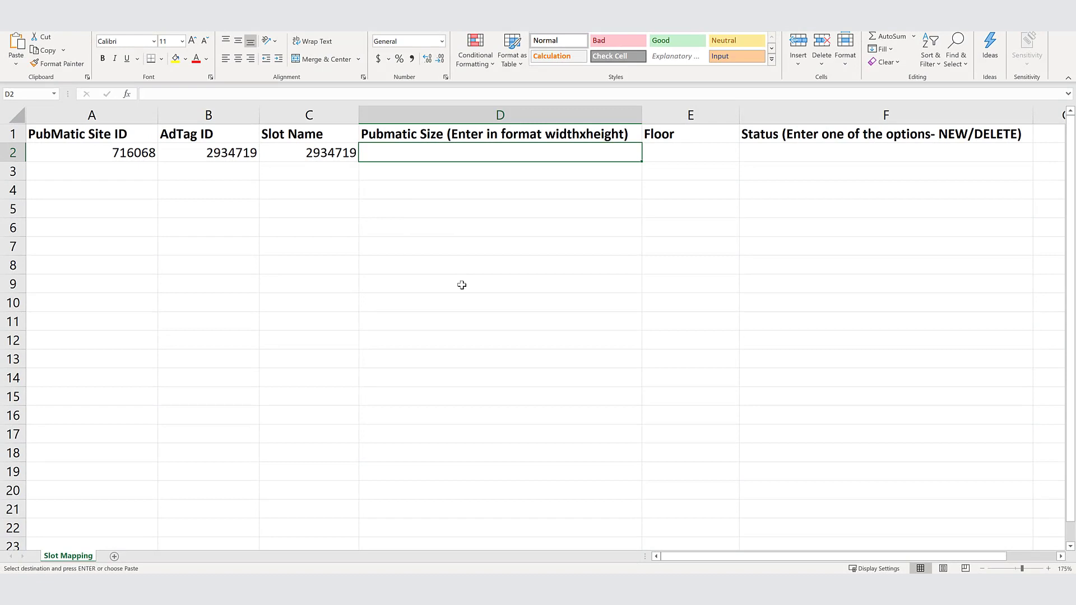
pyautogui.write('300x')
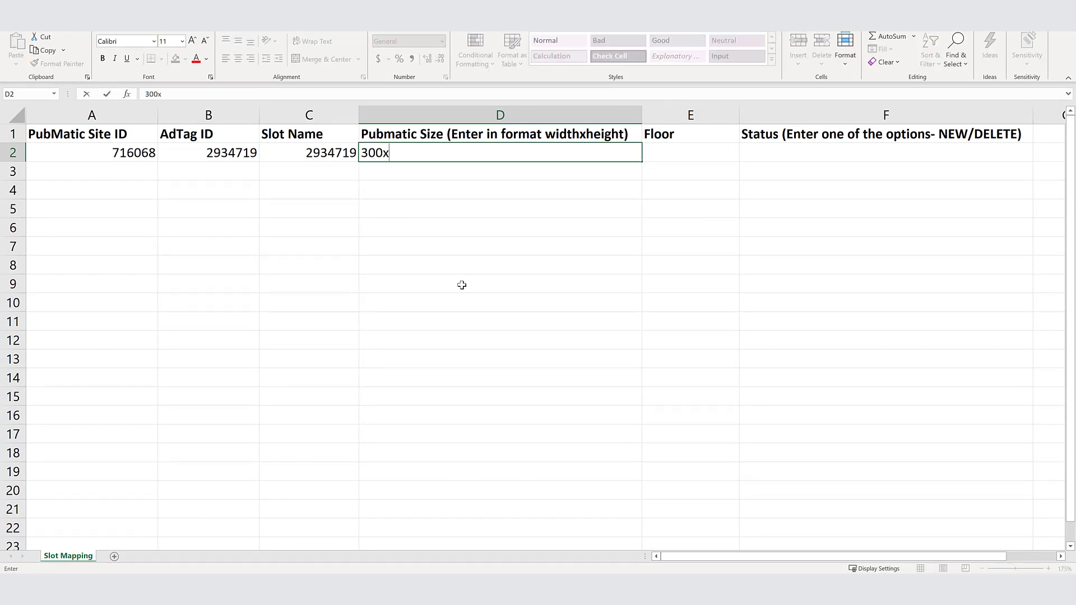
pyautogui.write('250')
pyautogui.press('Tab')
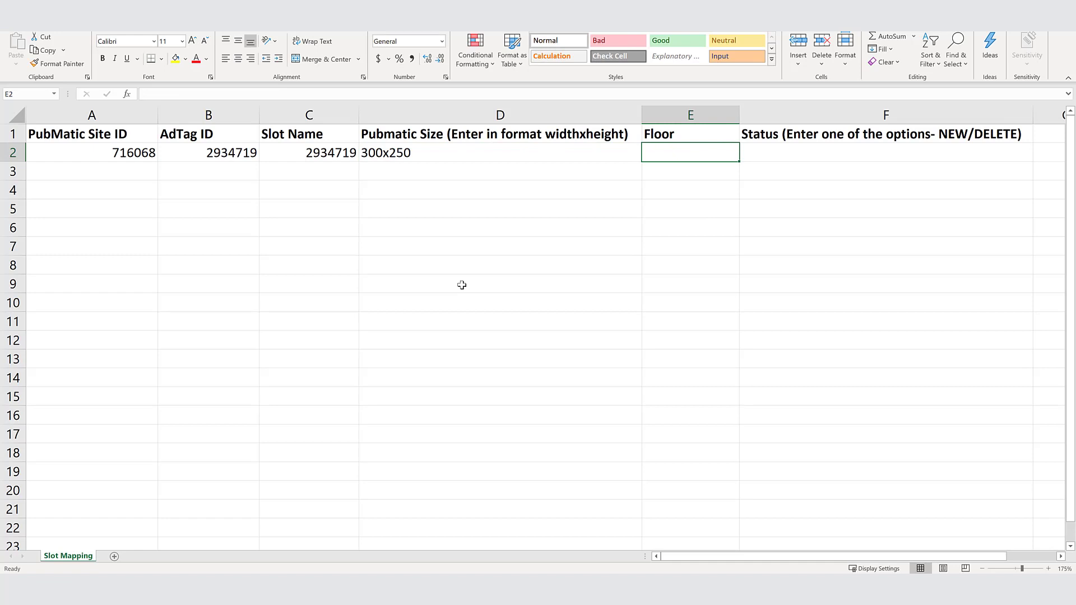
# Step: Enter 0.01 as the floor for the mapping row in cell E2
pyautogui.write('0.00')
pyautogui.hotkey('ctrl', 'Return')
pyautogui.write('0.01')
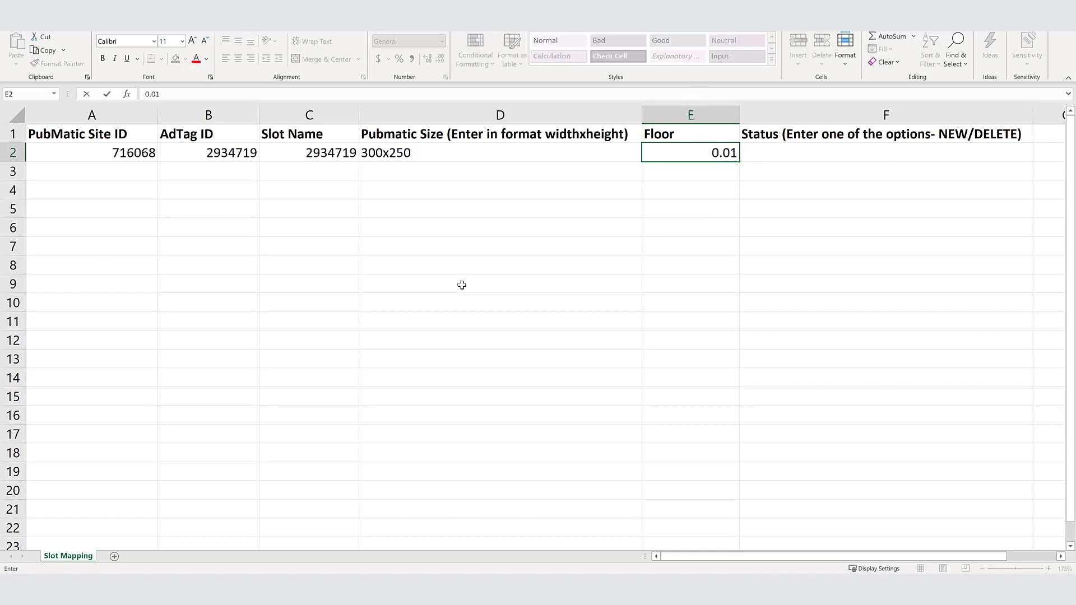
pyautogui.press('Tab')
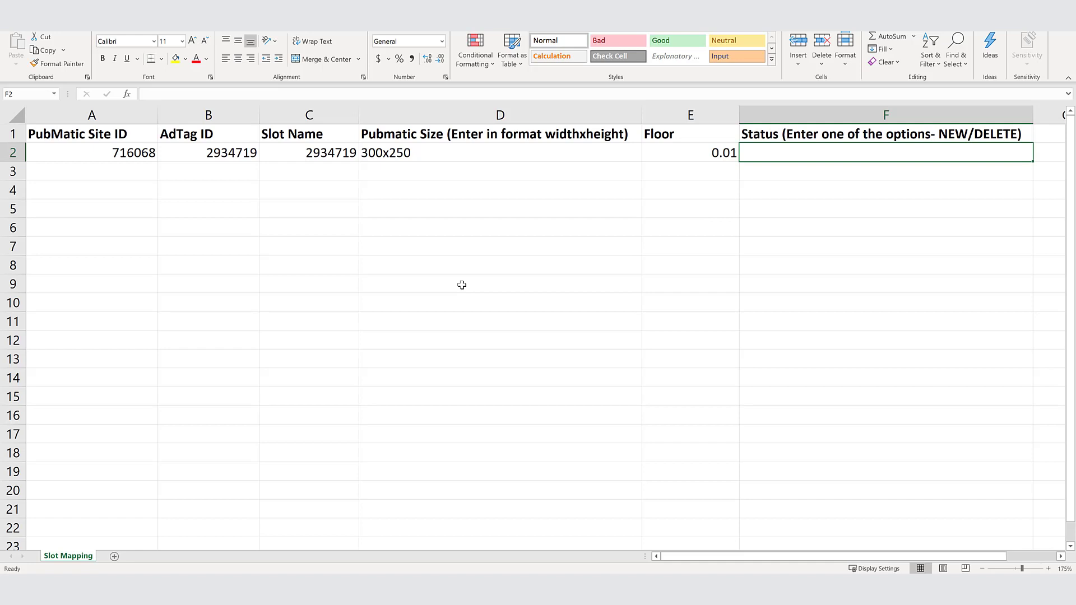
# Step: Enter NEW as the status in cell F2 and return toward the start of the mapping row
pyautogui.write('NEW')
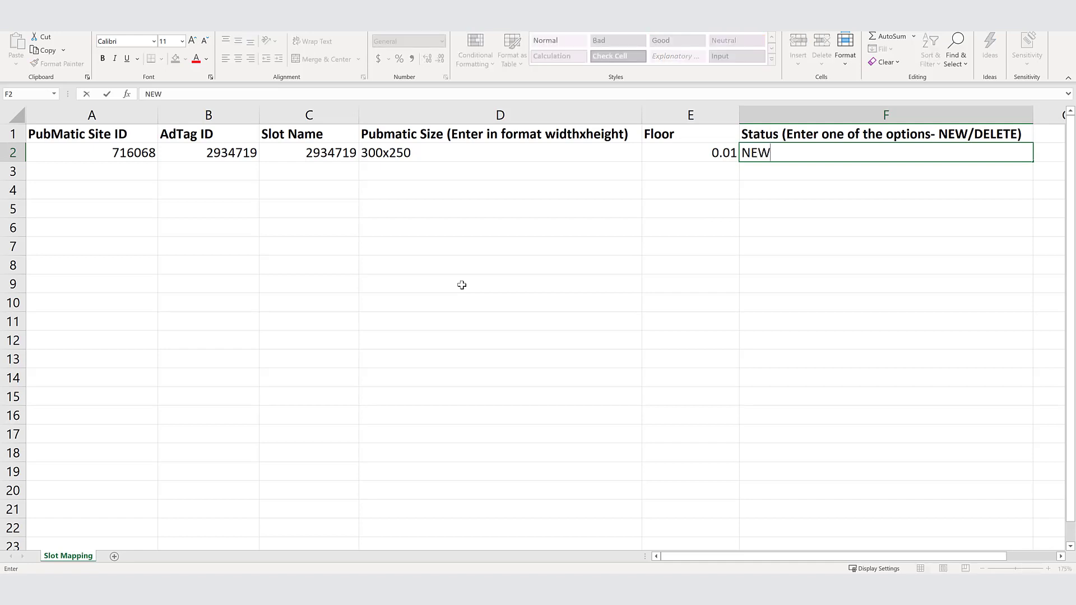
pyautogui.press('Tab')
pyautogui.press('Left')
pyautogui.press('Left')
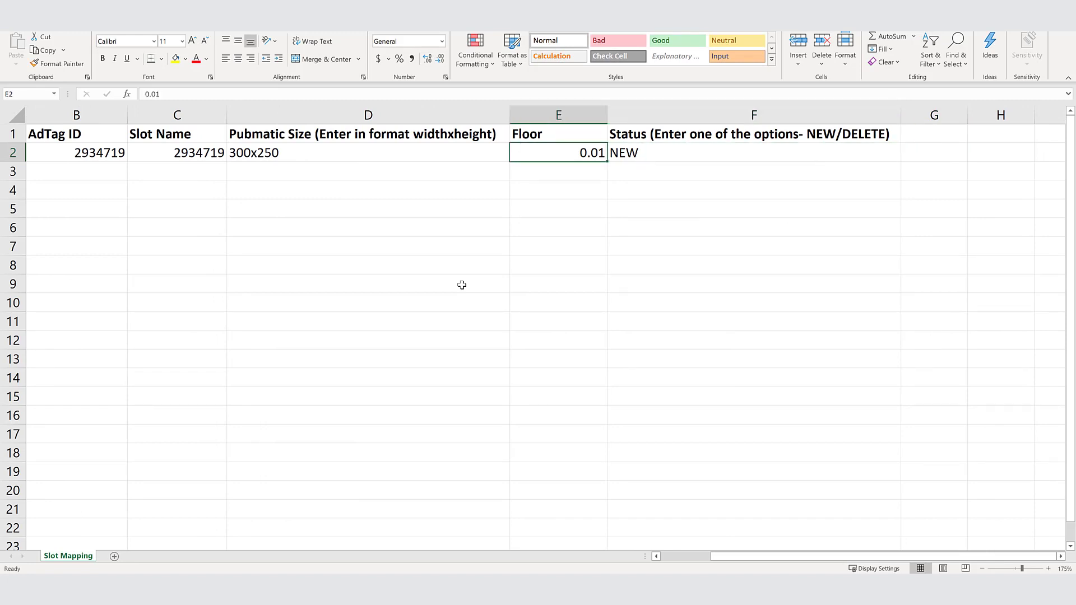
pyautogui.press('Left')
pyautogui.press('Left')
pyautogui.press('Left')
pyautogui.press('Left')
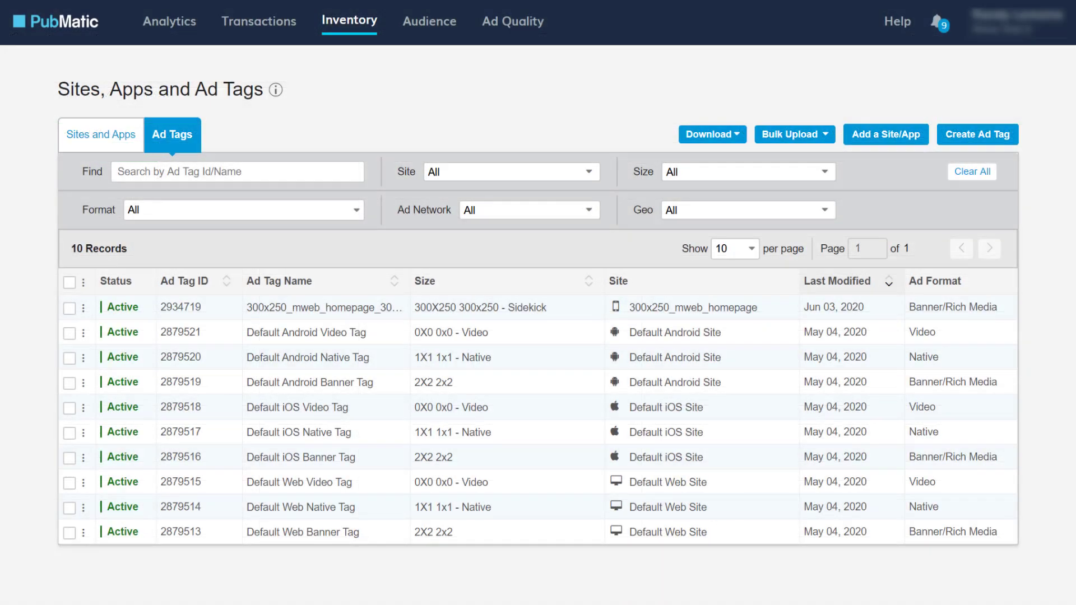
# Step: Switch to PubMatic's Other Wrappers page, choose slot_mapping.csv as the slot mapping file and upload it
pyautogui.moveTo(331, 32)
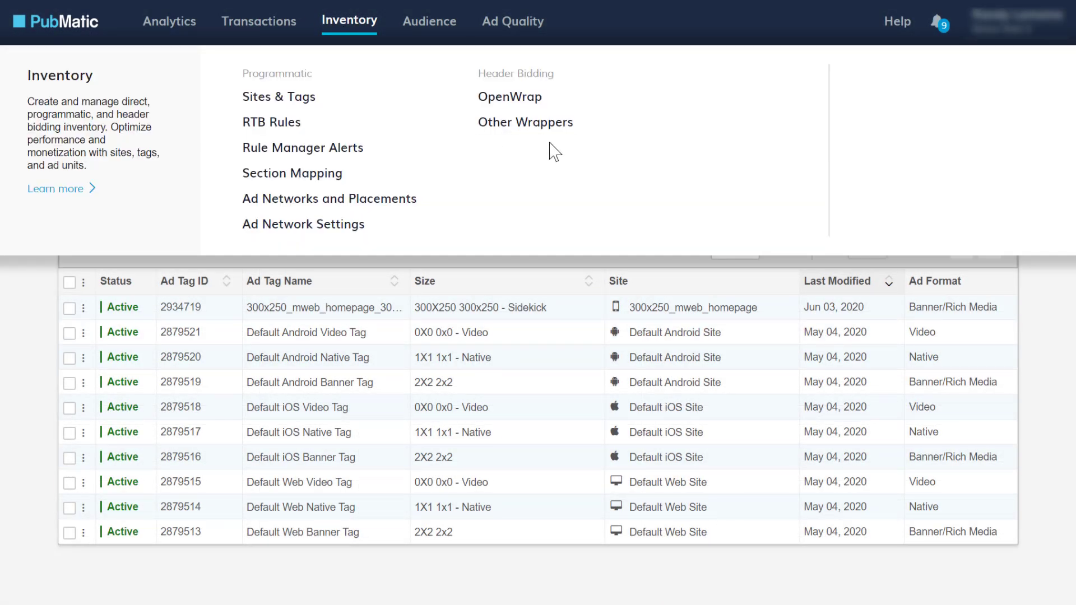
pyautogui.click(569, 134)
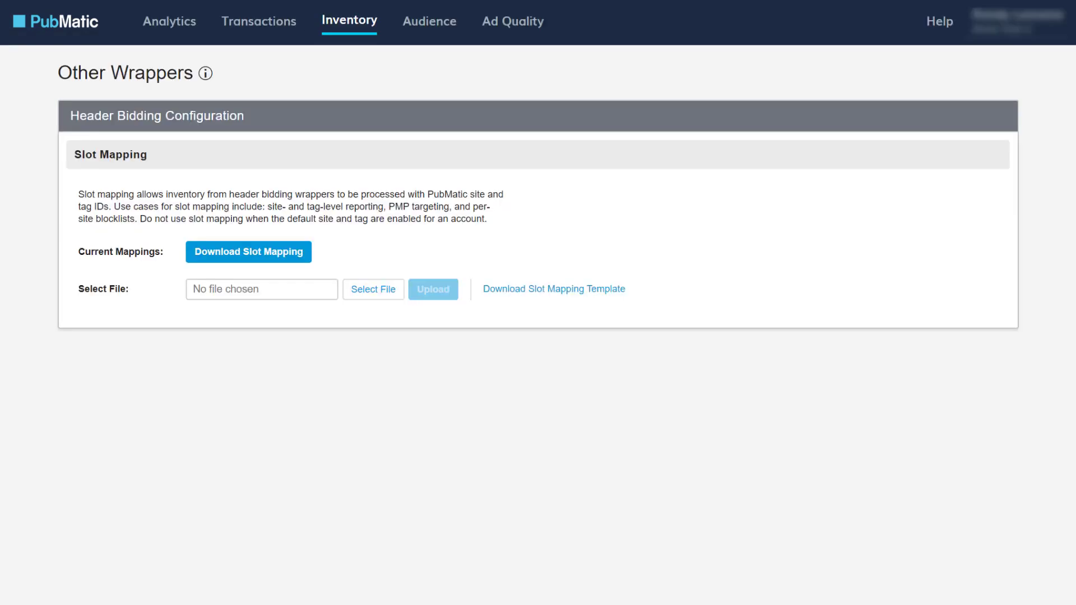
pyautogui.click(384, 291)
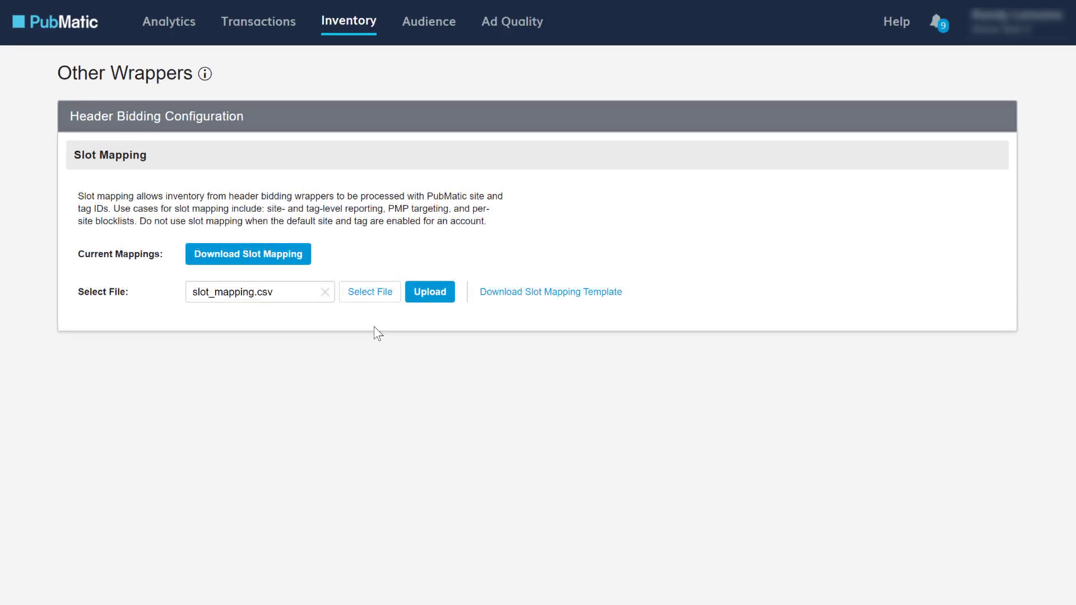
pyautogui.click(429, 297)
# Step: Download the current slot mapping and review the AdTag ID and slot name in its row 2 in Excel
pyautogui.click(269, 268)
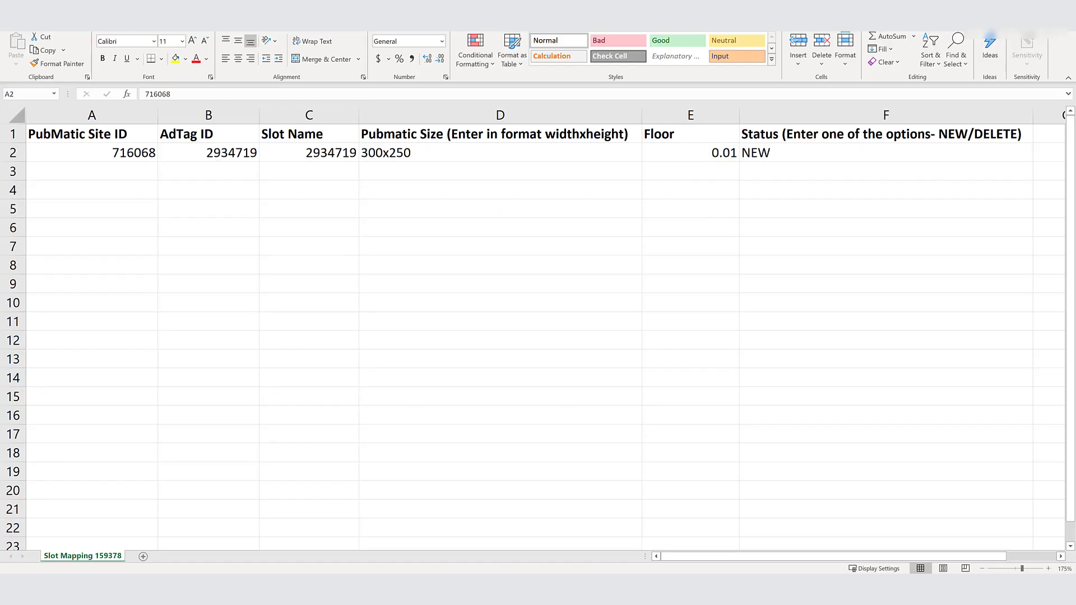
pyautogui.click(349, 252)
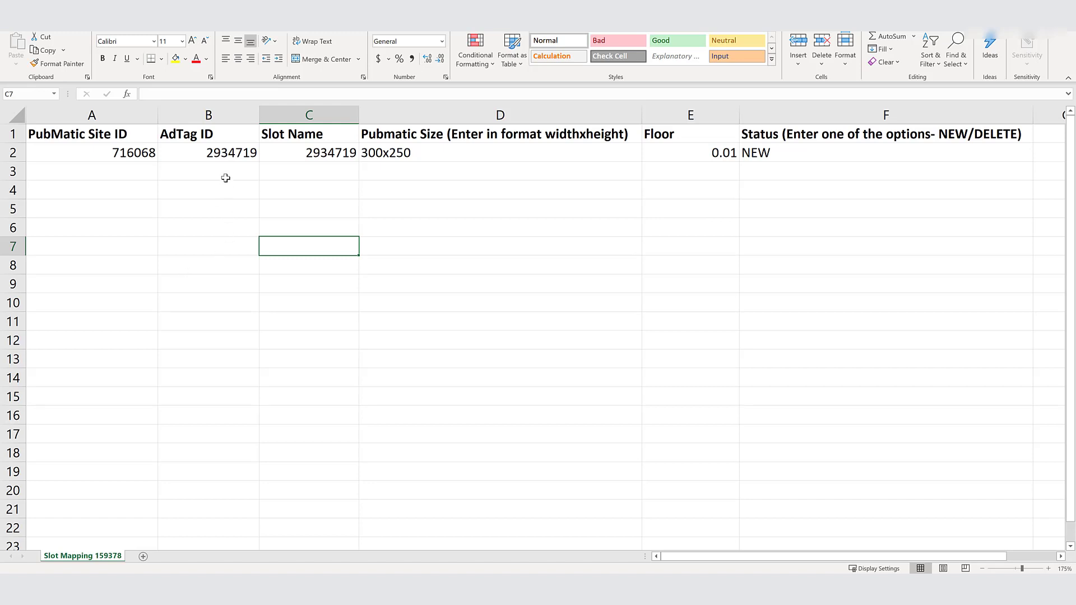
pyautogui.click(226, 153)
pyautogui.click(301, 154)
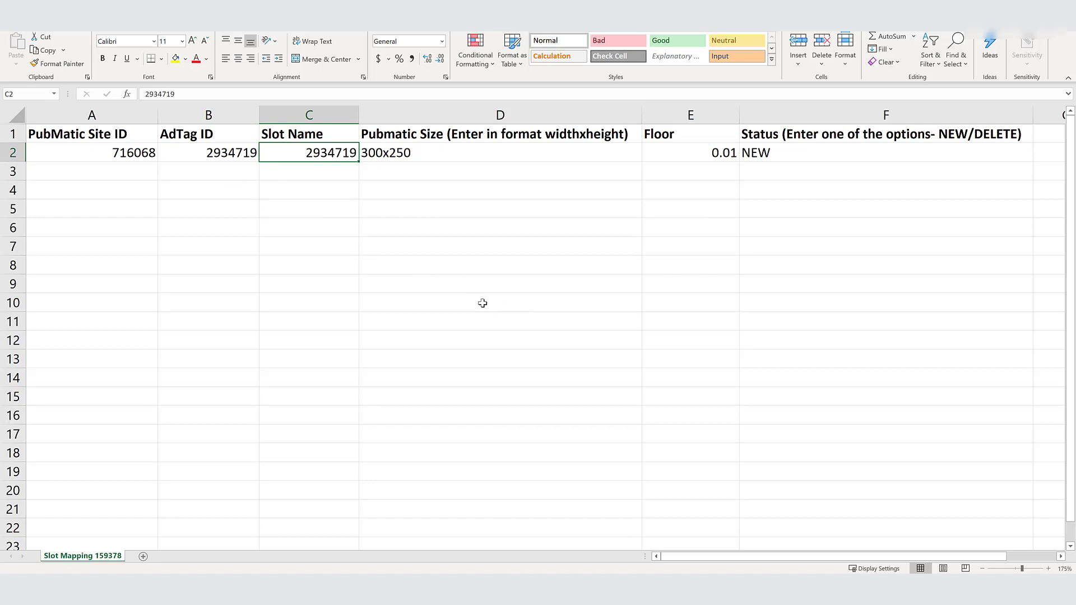
# Step: Set the floor in cell E2 of the downloaded slot mapping to 0.02
pyautogui.click(699, 157)
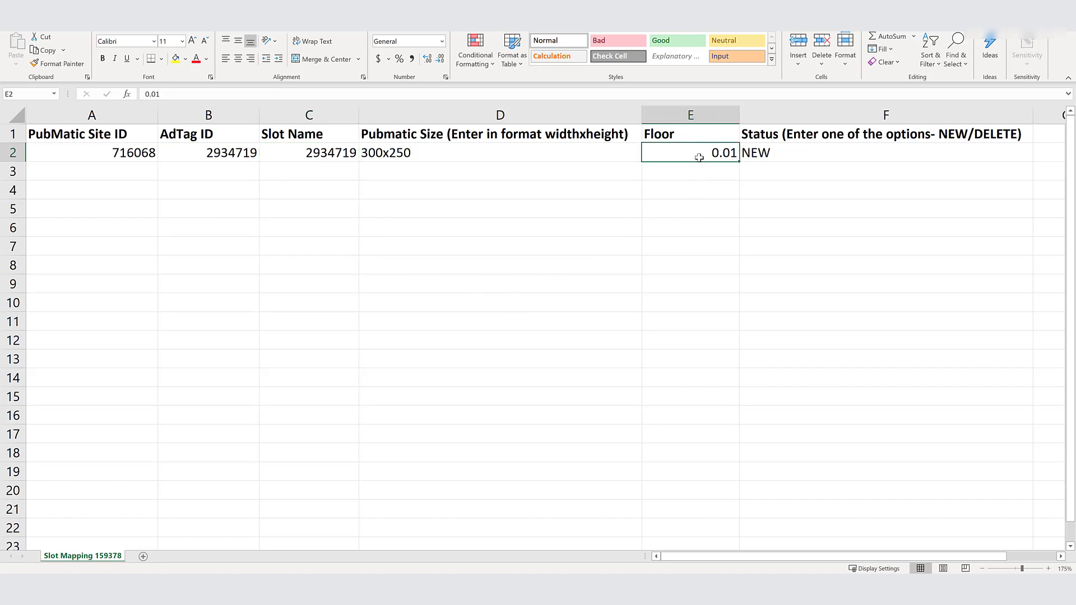
pyautogui.write('0.02')
pyautogui.click(772, 224)
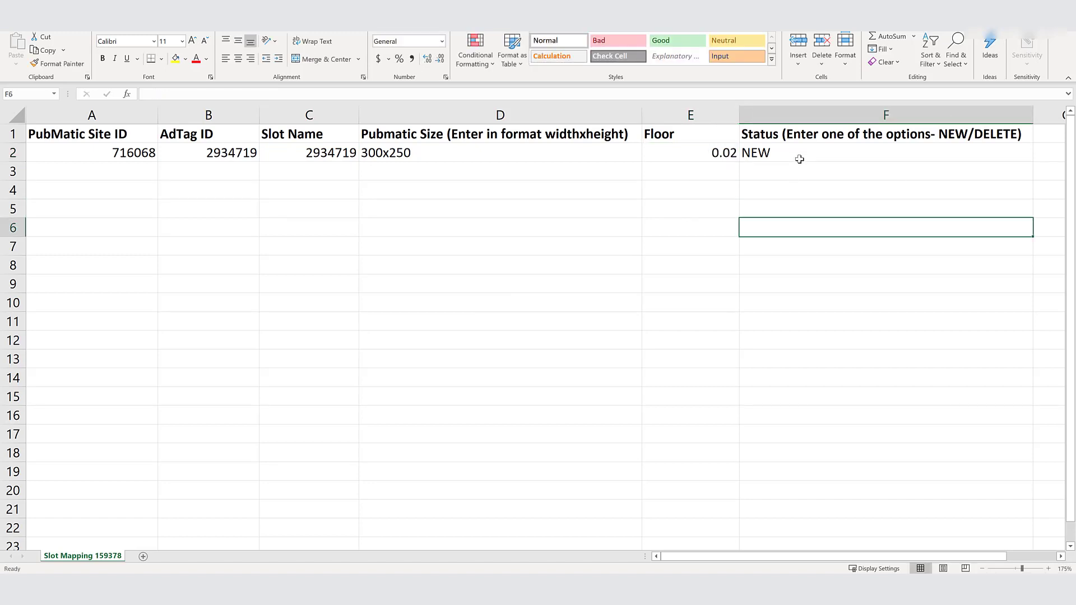
pyautogui.press('Up')
pyautogui.press('Up')
pyautogui.press('Up')
pyautogui.press('Up')
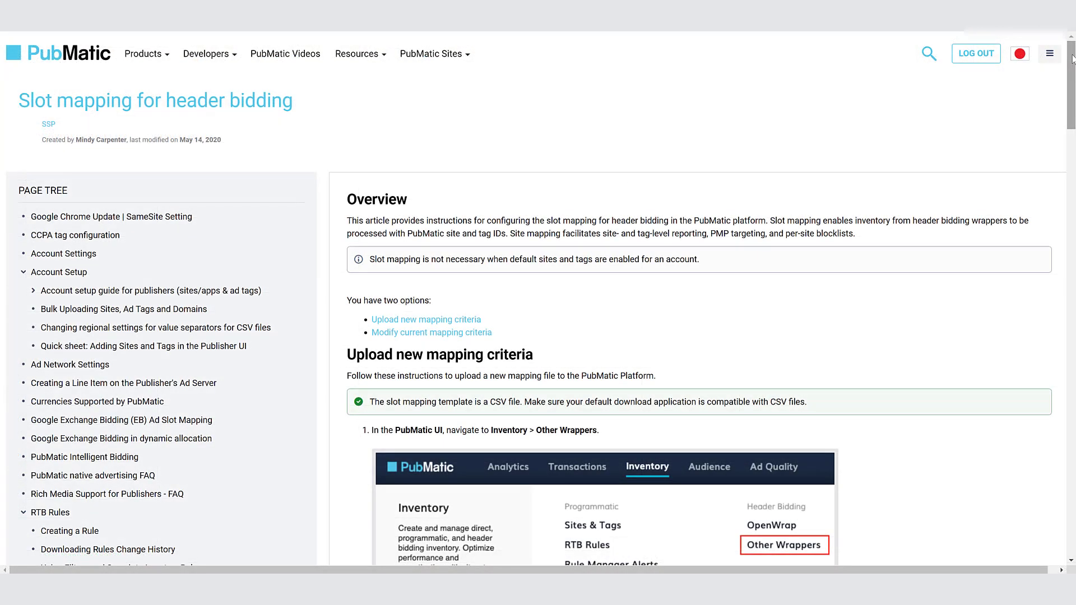
# Step: Examine the upload instructions in PubMatic's "Slot mapping for header bidding" help article
pyautogui.moveTo(1071, 62); pyautogui.dragTo(1068, 133)
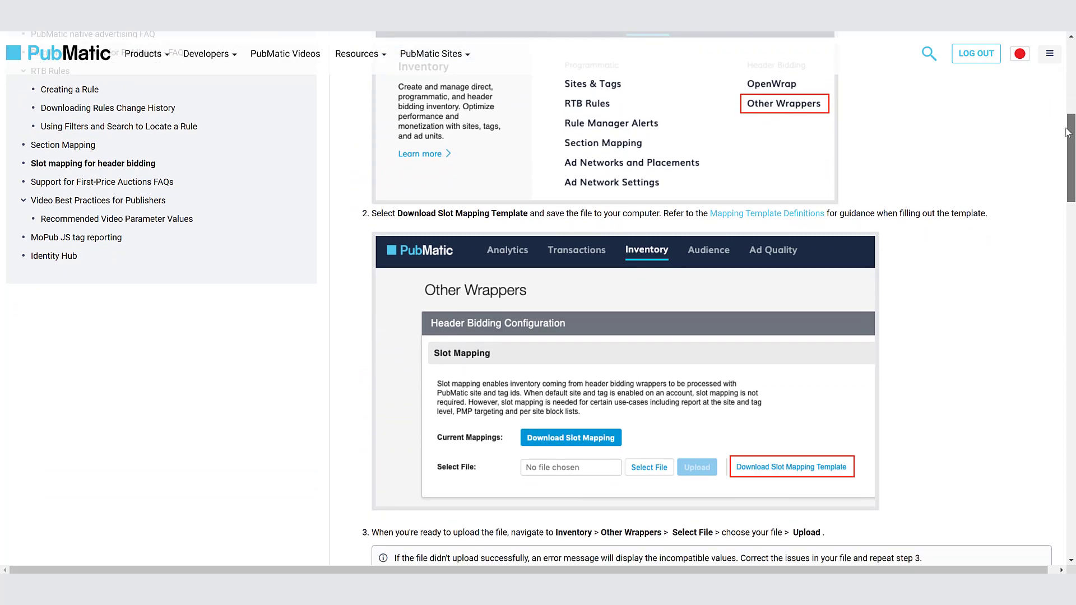